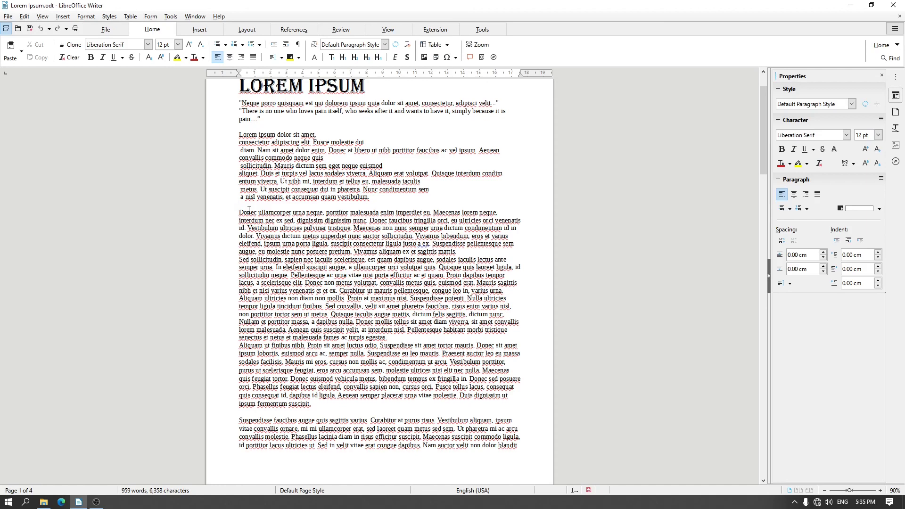
Insert a one-row, three-column table above the "Donec ullamcorper" paragraph and fill its cells with A, B and C
left_click(200, 29)
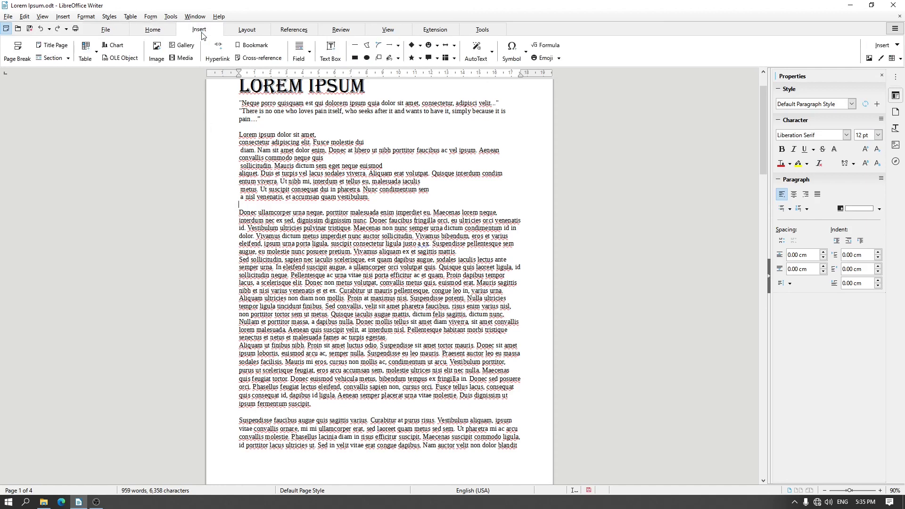
left_click(95, 52)
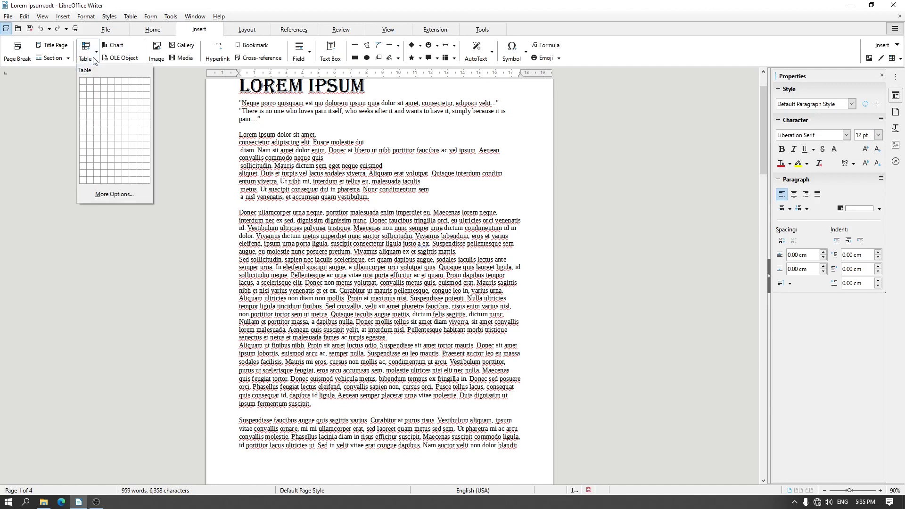
left_click(99, 83)
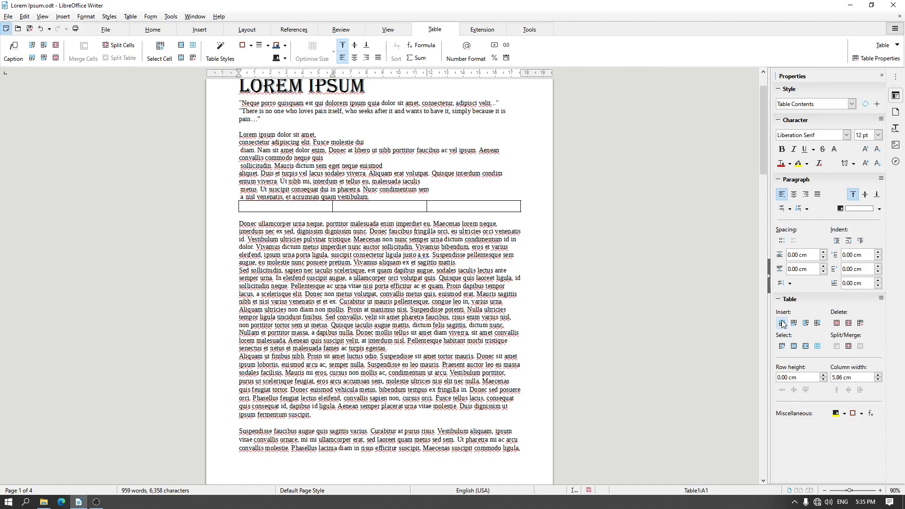
type("A ")
type("B")
left_click(488, 208)
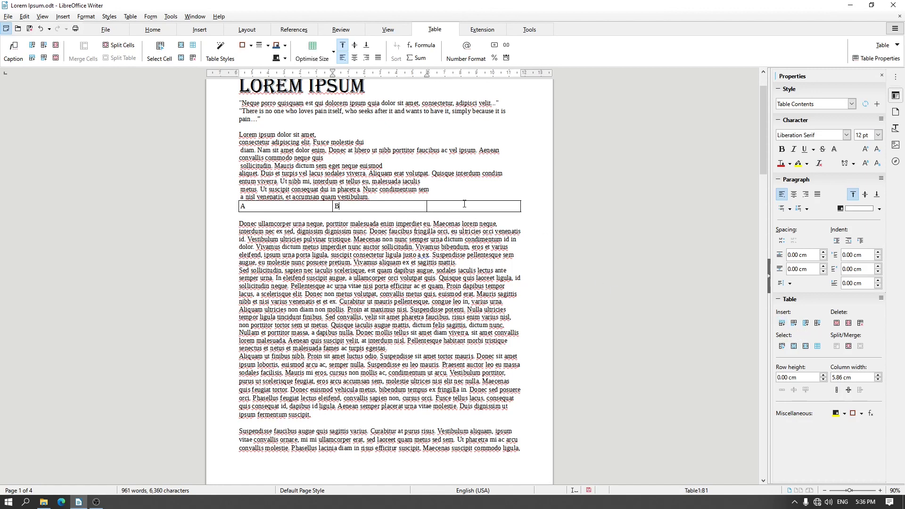
type("C")
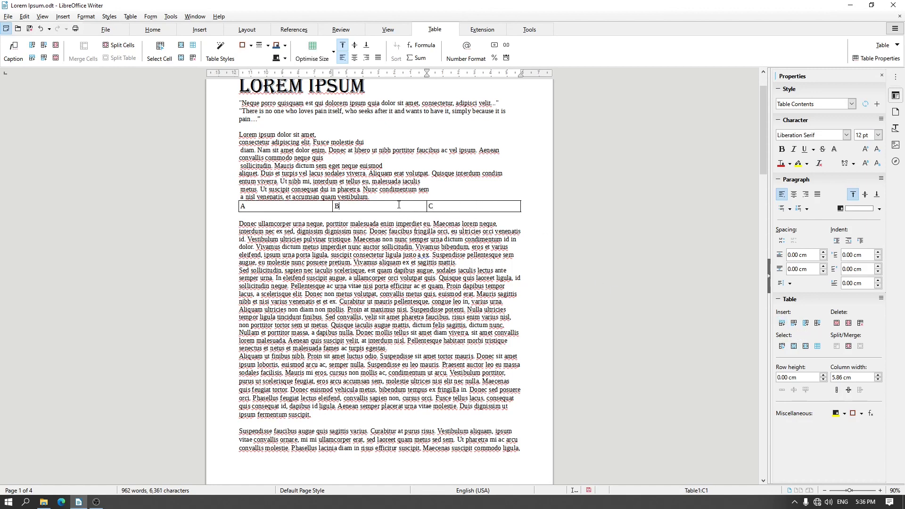
Add a row above the lettered row with A1 in its first cell, plus one empty row directly above and below the letters
left_click(297, 206)
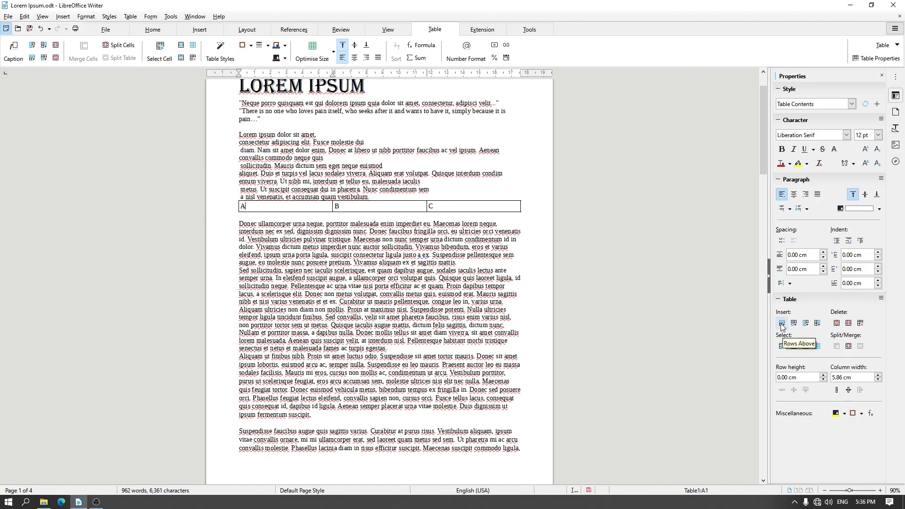
left_click(782, 324)
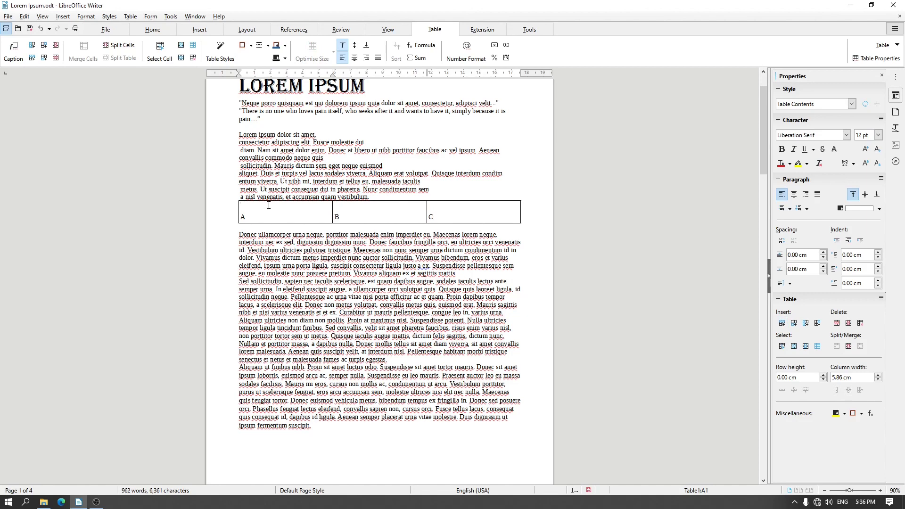
type("A1")
left_click(794, 323)
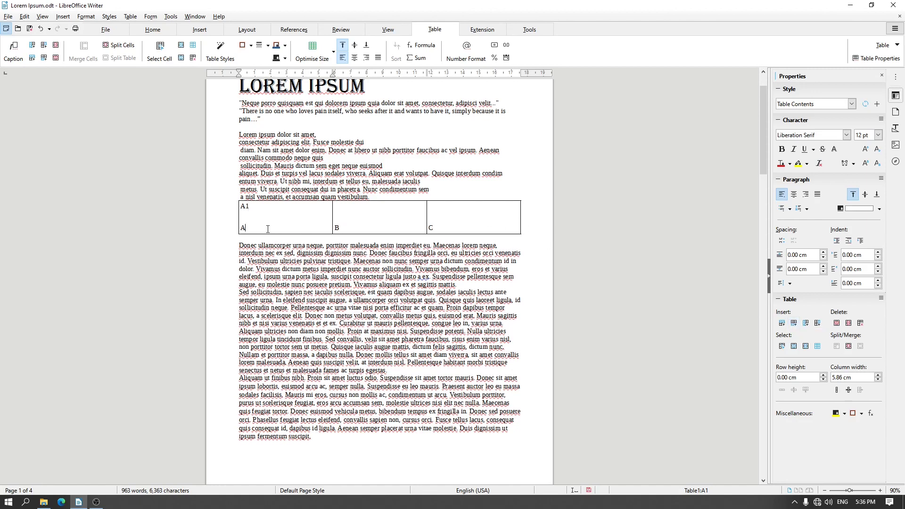
left_click(795, 324)
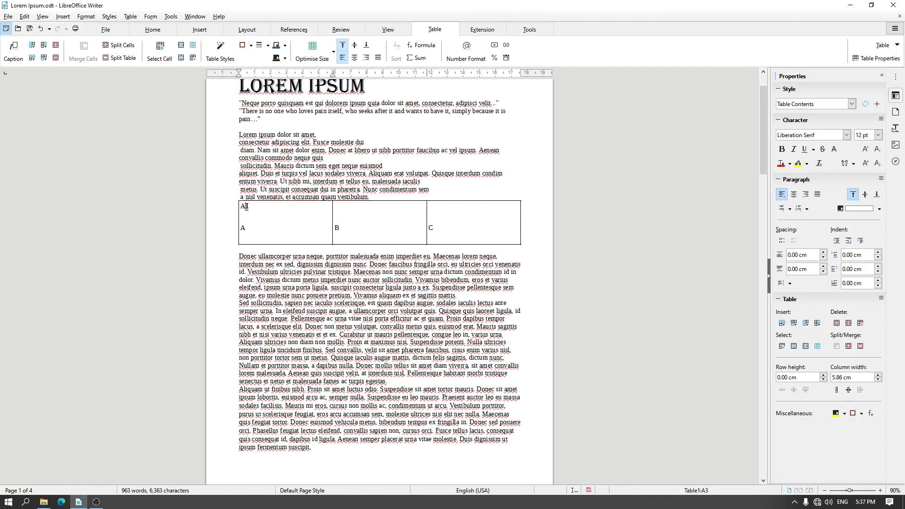
Apply the Default Table Style AutoFormat to the whole table
left_click_drag(246, 207, 464, 238)
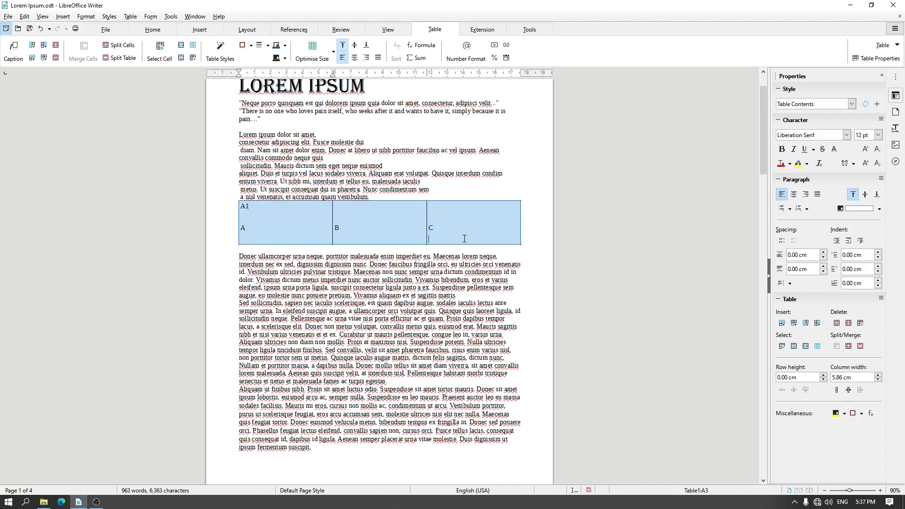
left_click(220, 52)
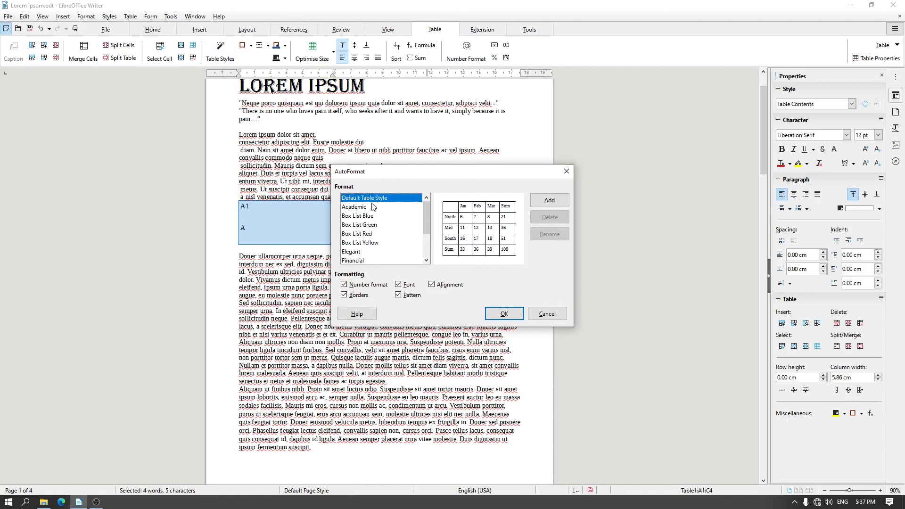
left_click(505, 314)
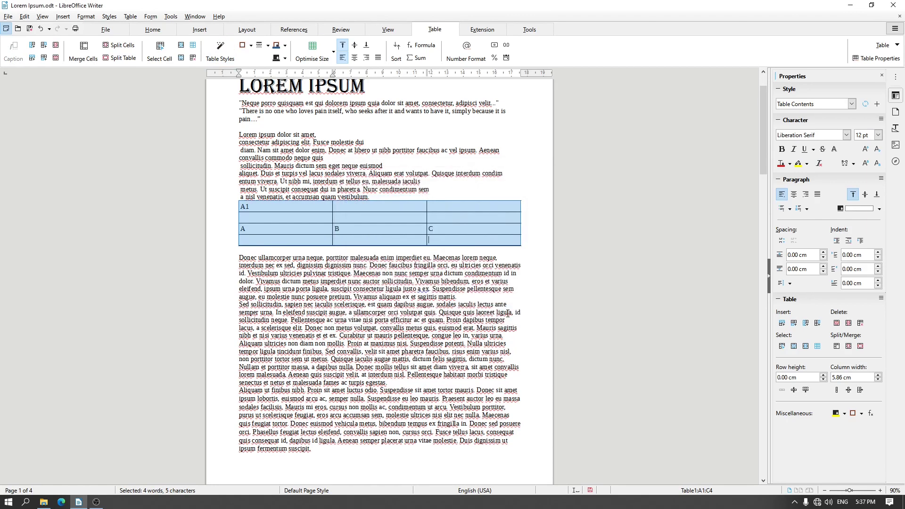
Insert empty columns before and after the A1 column and after the C column until the table has seven columns
left_click(304, 208)
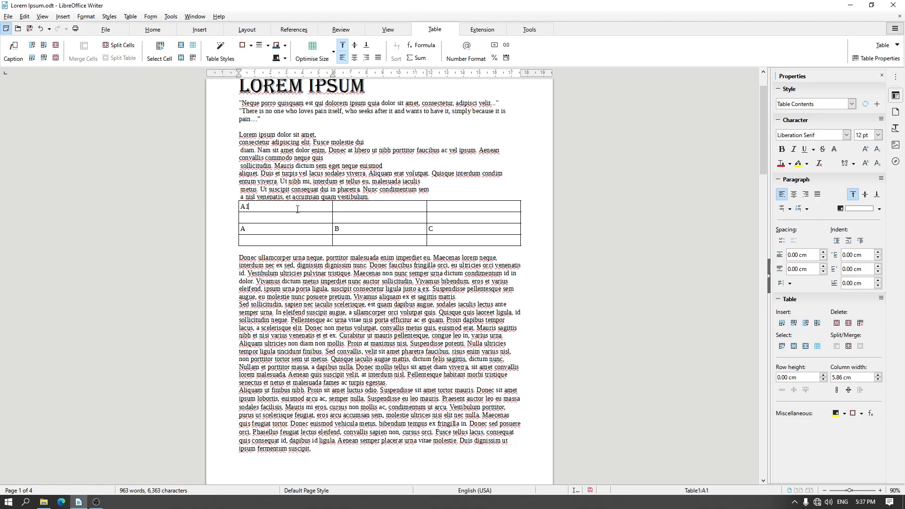
left_click(805, 324)
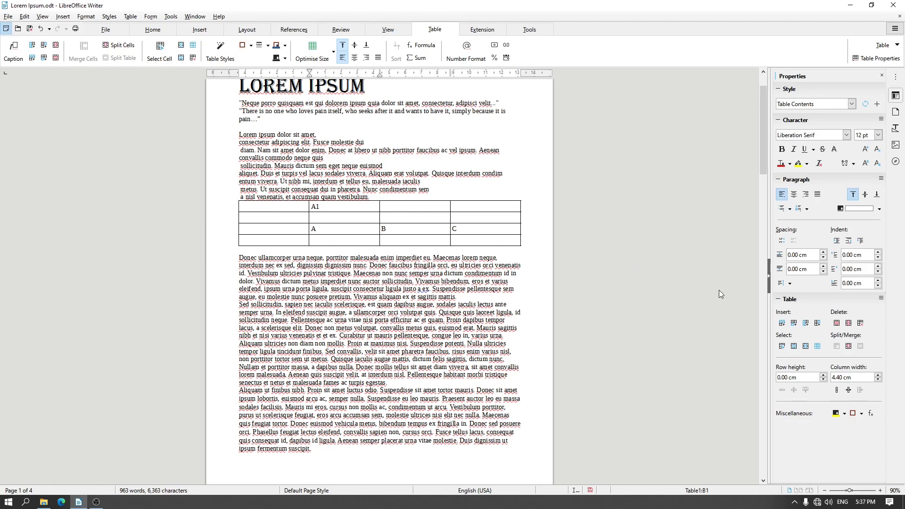
left_click(817, 325)
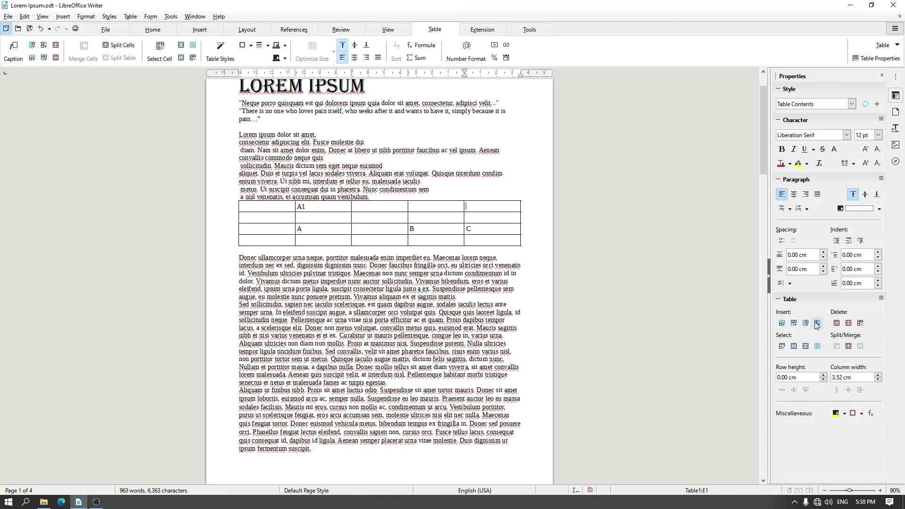
left_click(817, 323)
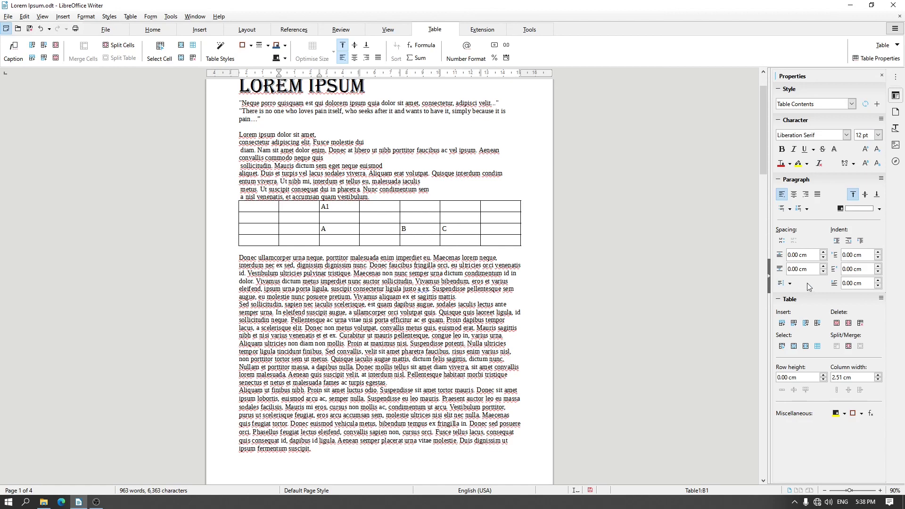
Try deleting the table's first row, then undo the deletion
left_click(838, 323)
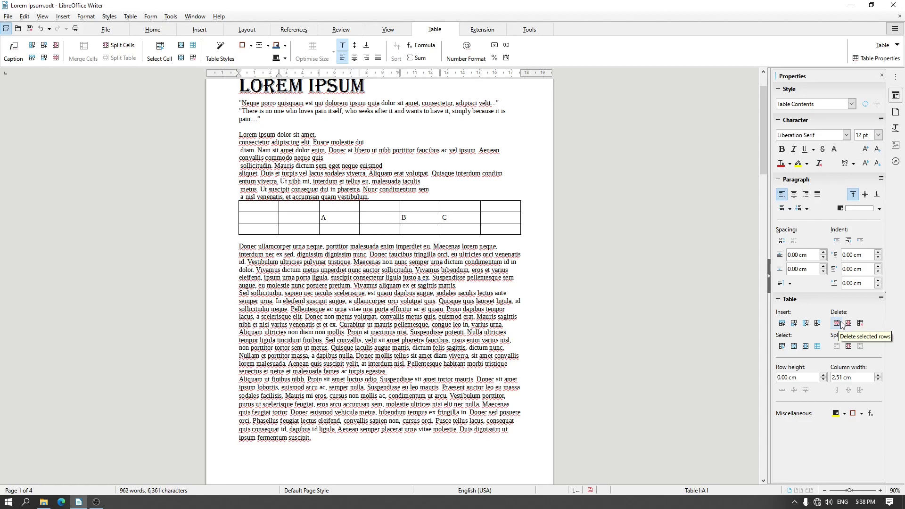
key("ctrl+z")
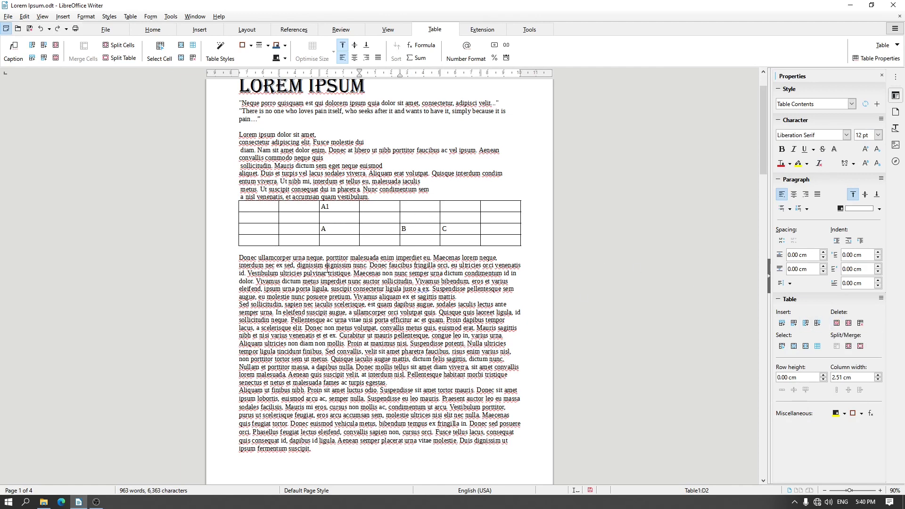
Delete the table's empty second row and the empty column between A and B
left_click_drag(263, 217, 492, 215)
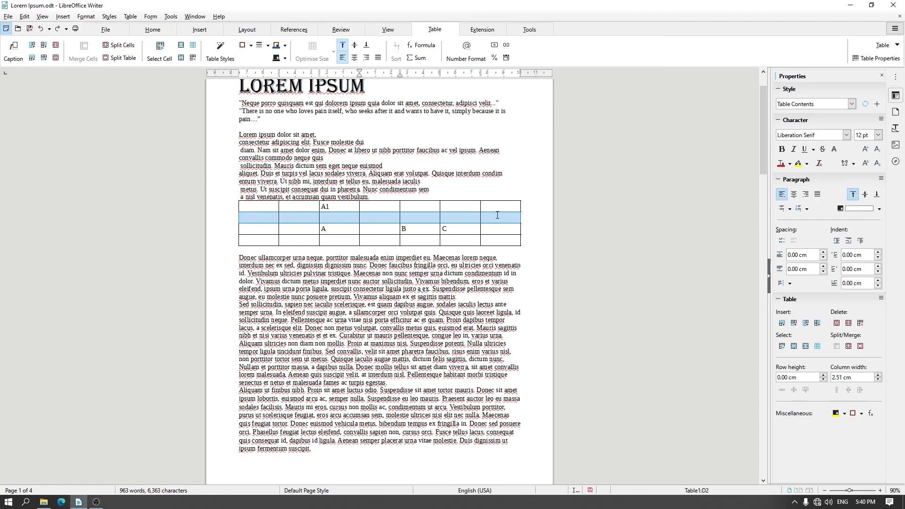
left_click(844, 323)
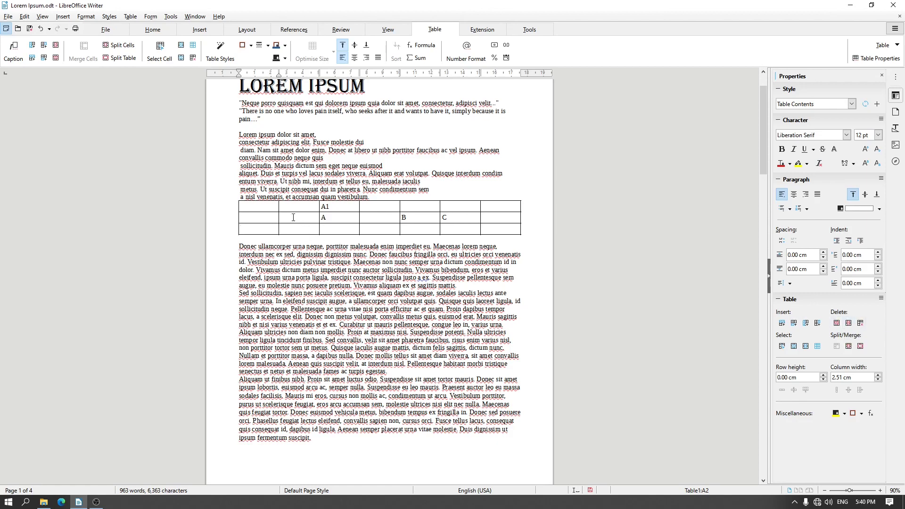
left_click(374, 219)
left_click(850, 323)
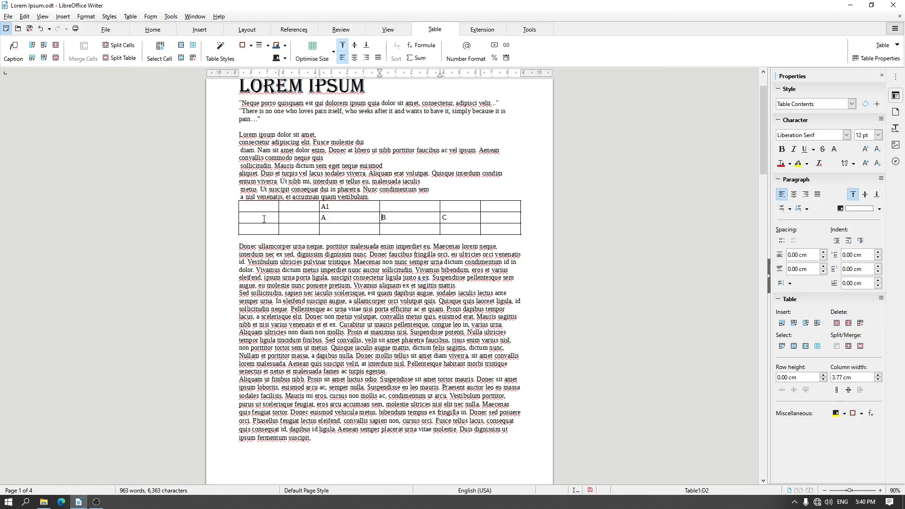
left_click_drag(299, 208, 302, 230)
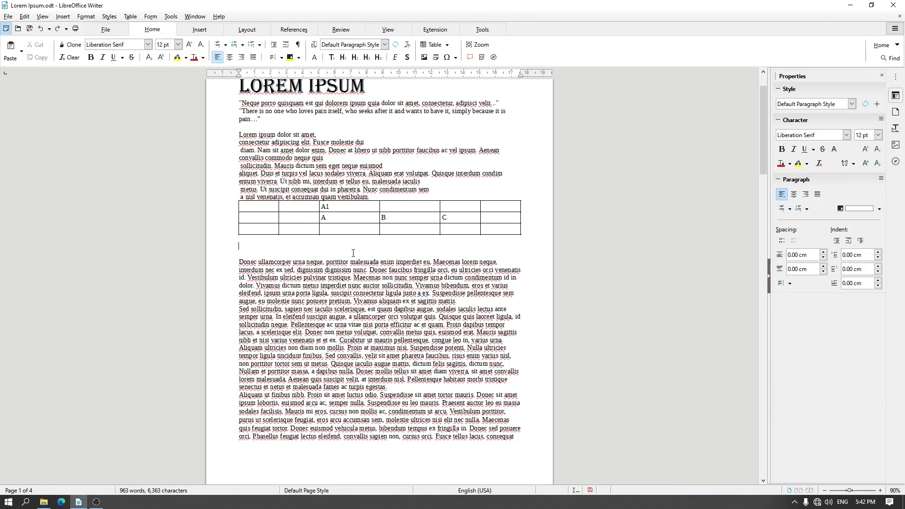
Insert a second table with four columns and two rows below the first one, and apply the Box List Blue style to it
left_click(200, 29)
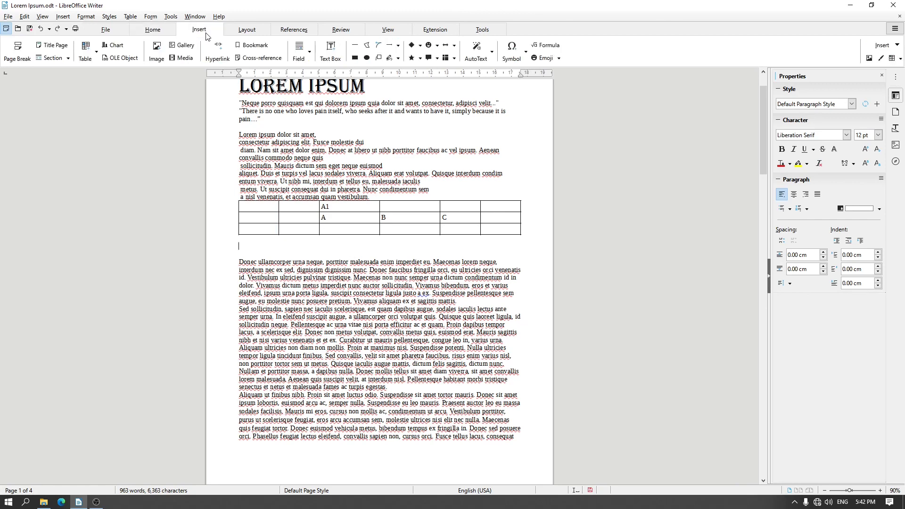
left_click(85, 50)
left_click(106, 89)
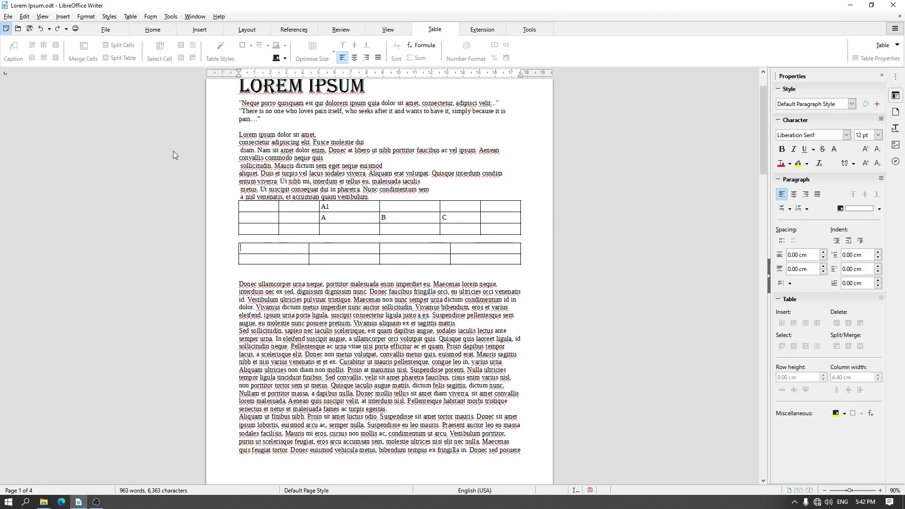
left_click(225, 55)
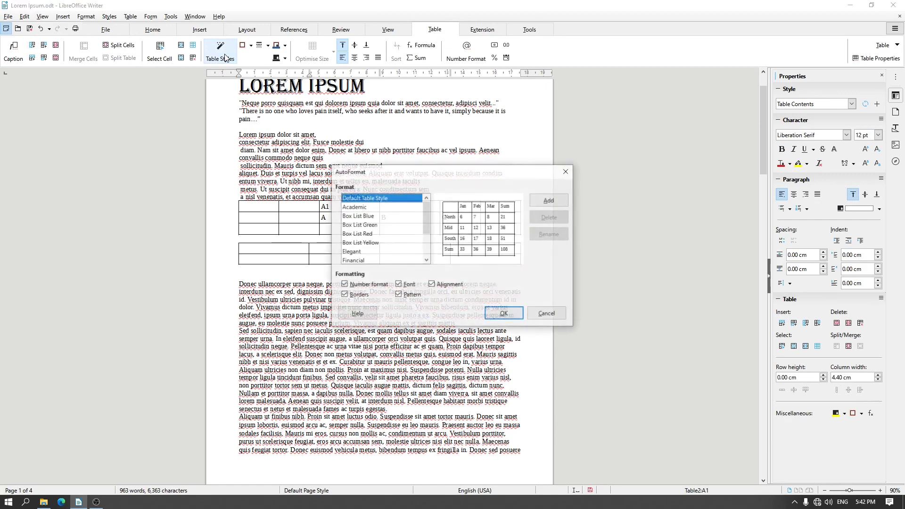
left_click(368, 215)
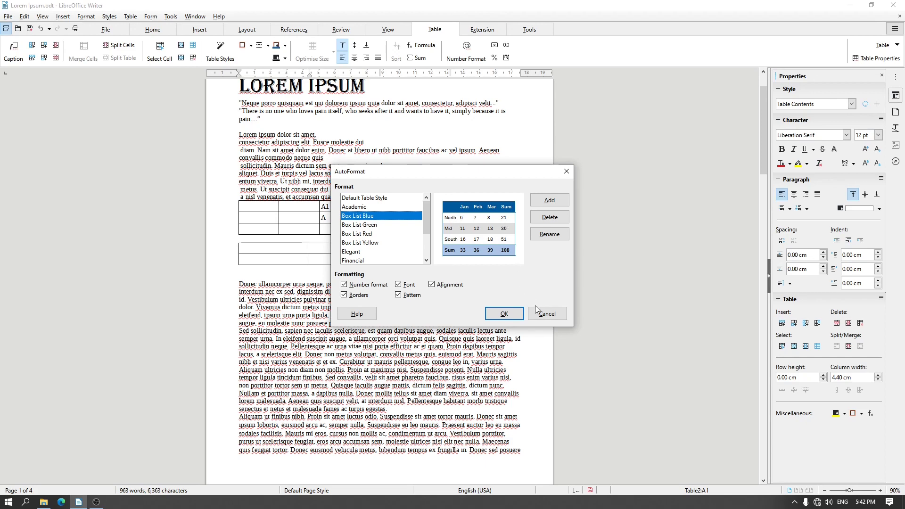
left_click(513, 317)
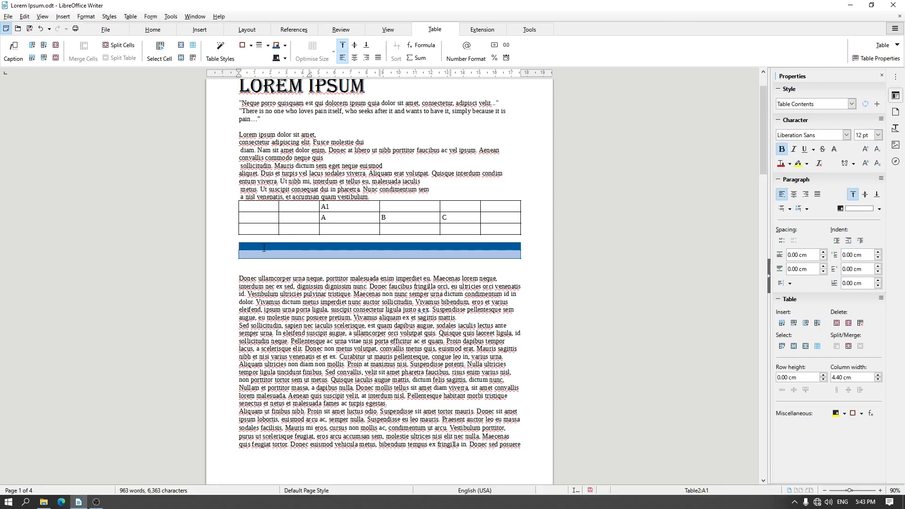
Fill the blue table's first row with A, B, C and D
type("A")
key("Tab")
type("B")
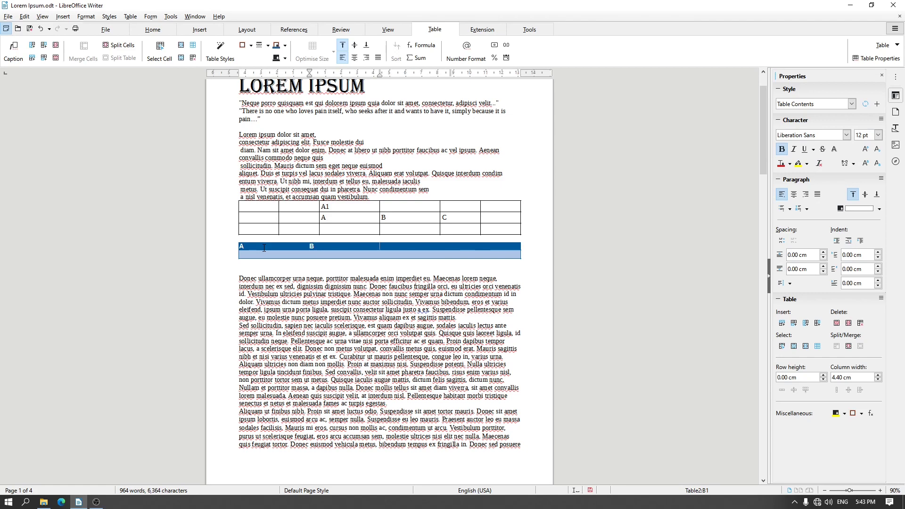
key("Tab")
type("C")
key("Tab")
type("D")
Insert a row above the lettered row of the blue table and another row below its last row
left_click(783, 323)
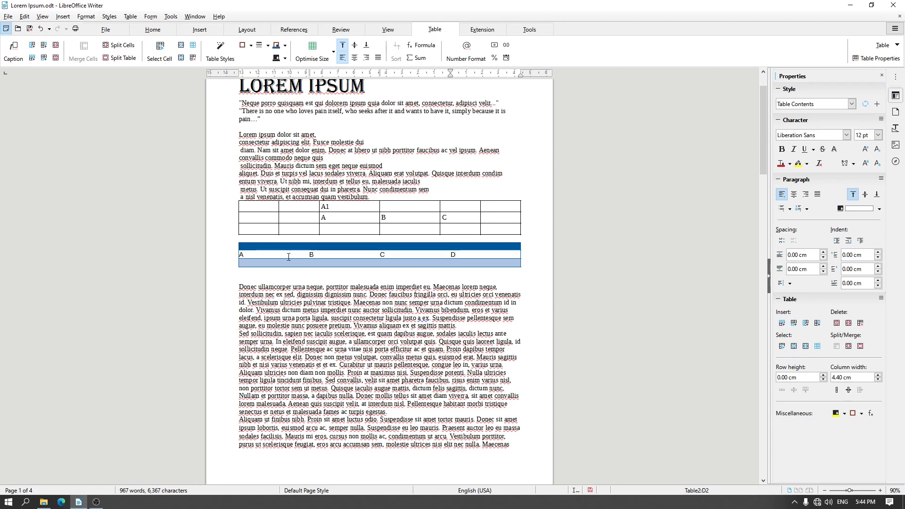
left_click_drag(261, 257, 461, 257)
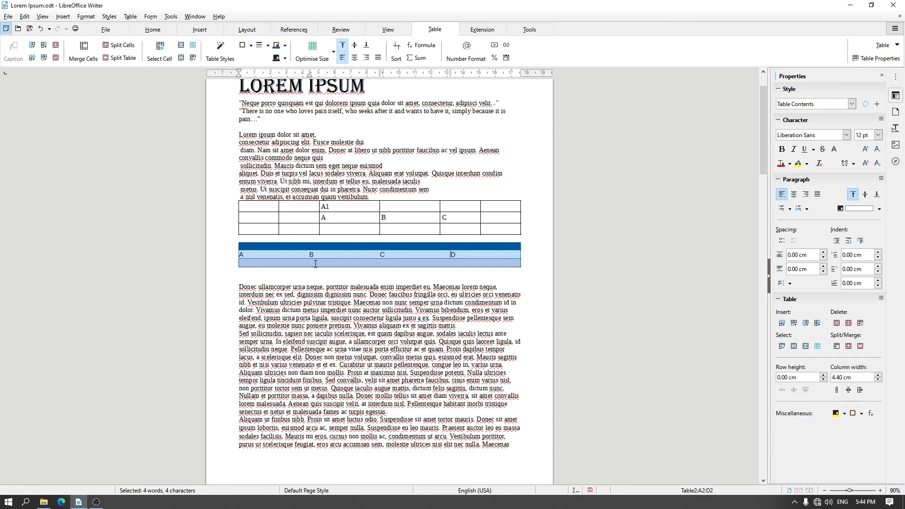
left_click(282, 264)
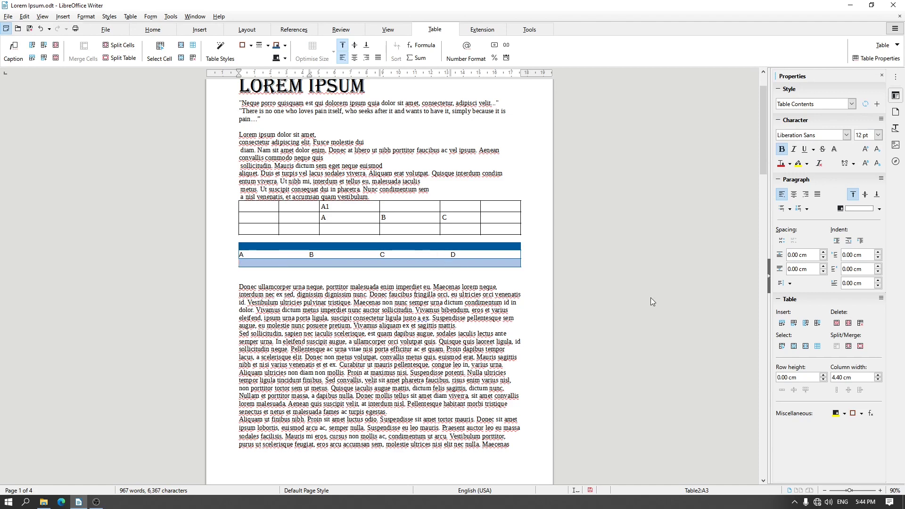
left_click(795, 324)
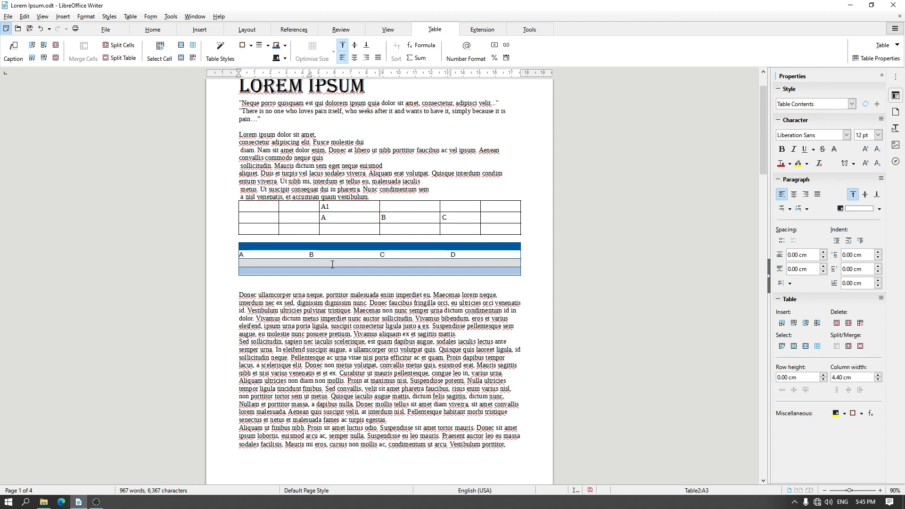
Insert another row above the empty header row of the blue table
left_click(311, 282)
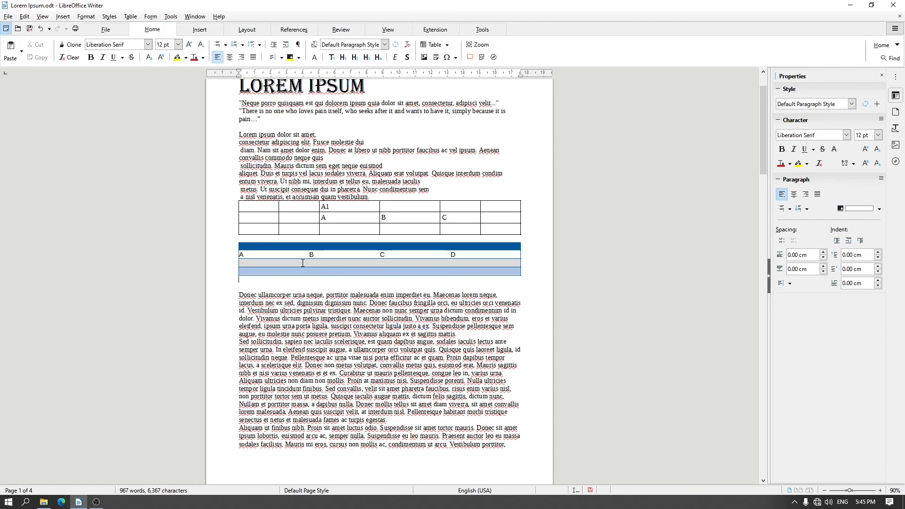
left_click(303, 263)
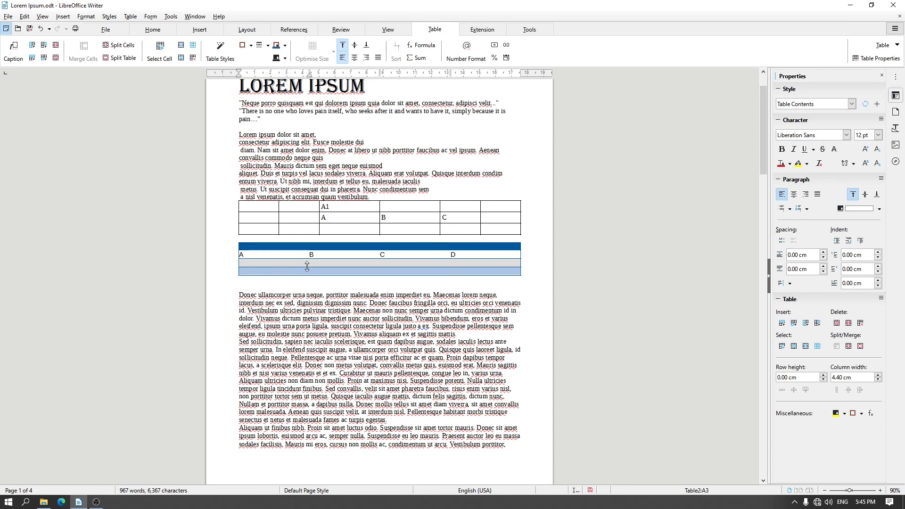
left_click(303, 247)
left_click(780, 330)
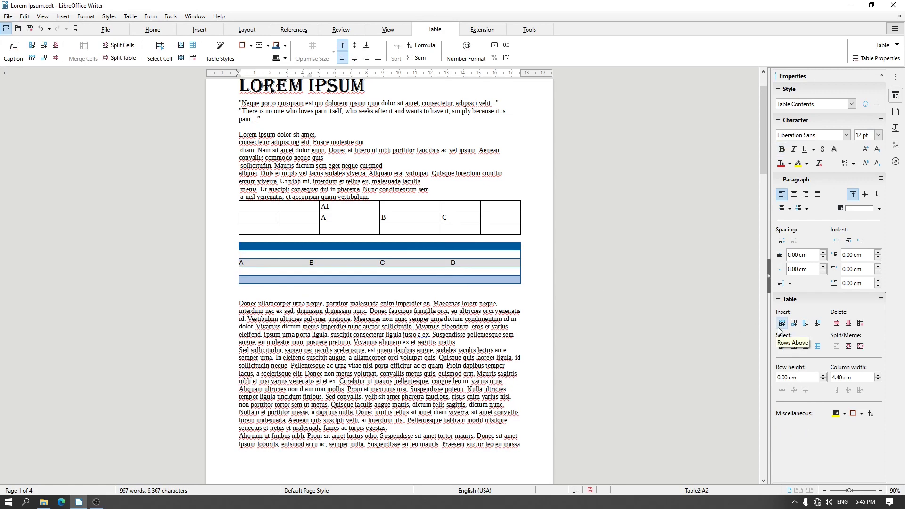
Insert two more rows directly beneath the blue table's header row
left_click(781, 330)
left_click(781, 330)
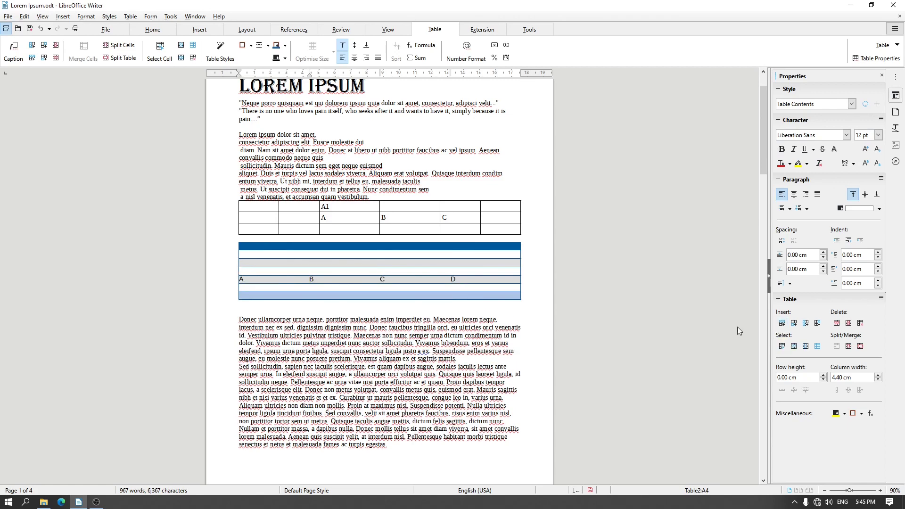
Fill the A1 cell of the first table with green and insert a row above it
left_click(337, 207)
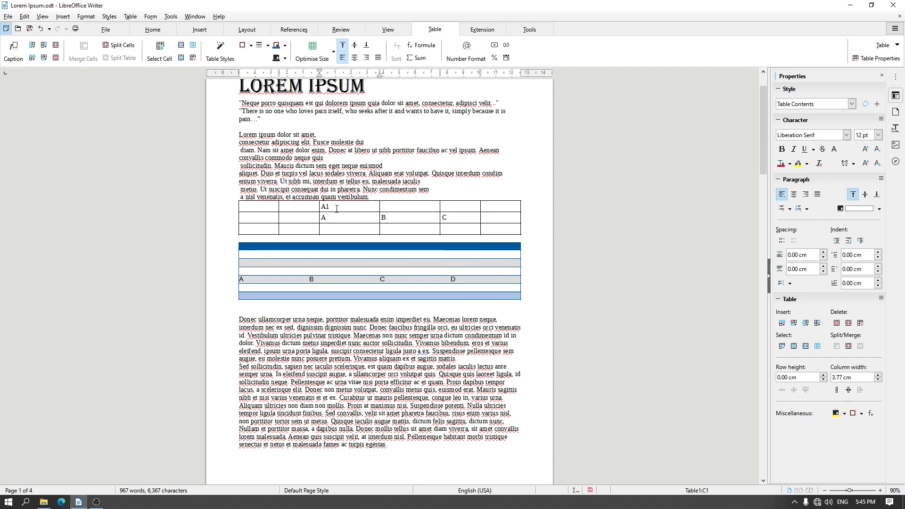
left_click(285, 58)
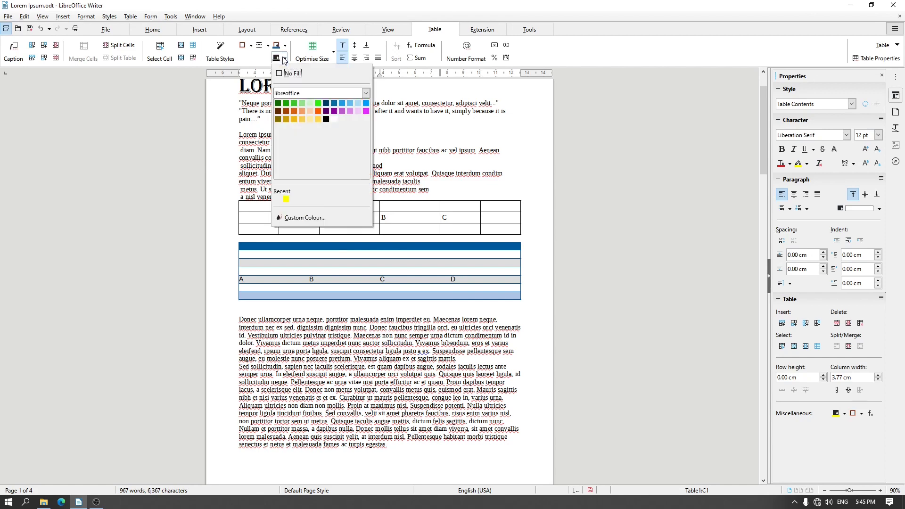
left_click(298, 104)
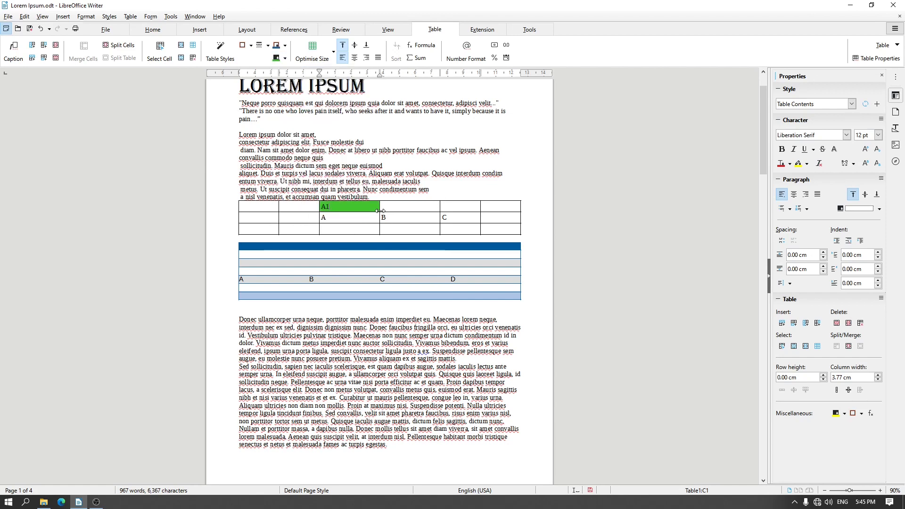
left_click(782, 323)
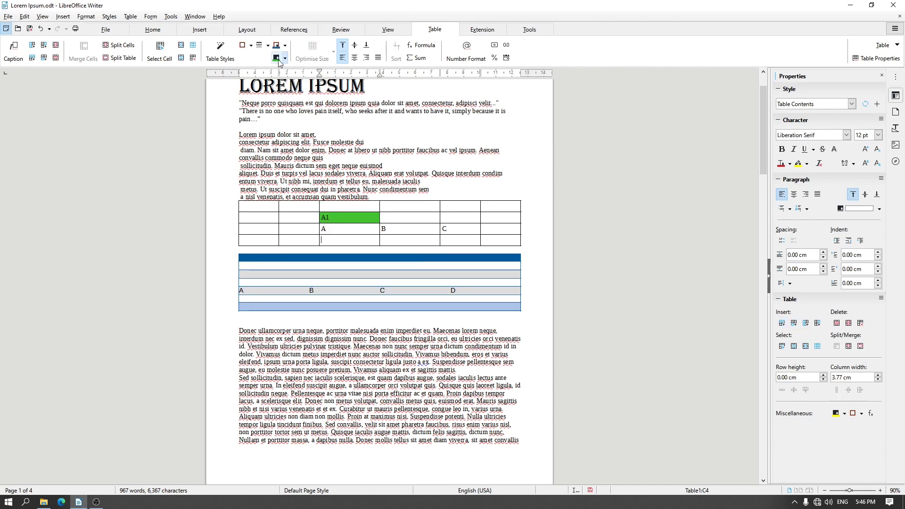
Apply the same green fill to the third cell of the first table's last row, and insert a row below it
left_click(277, 58)
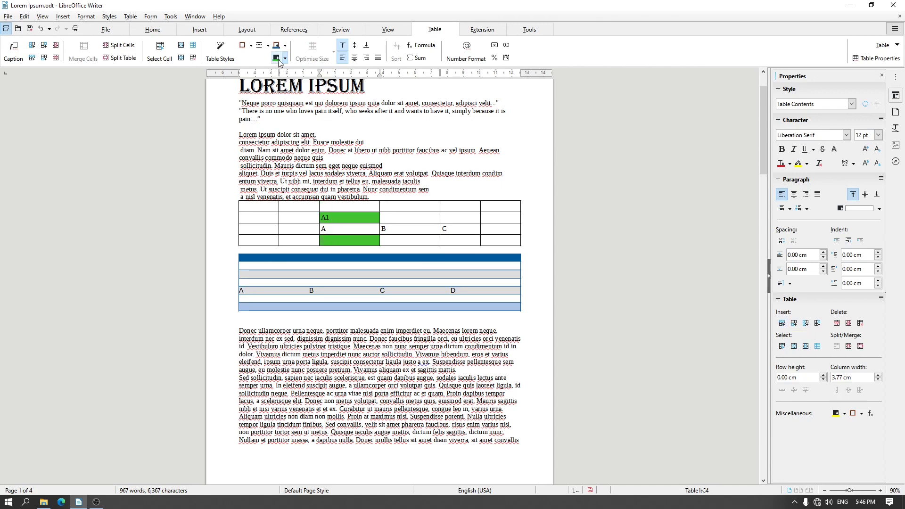
left_click(795, 324)
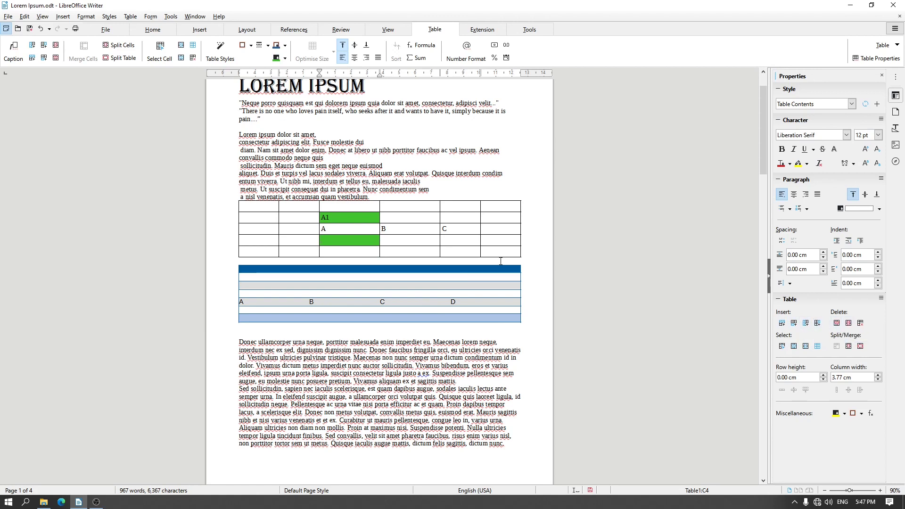
Delete four rows from the bottom of the blue table, including the lettered row, so that three rows remain
left_click(334, 317)
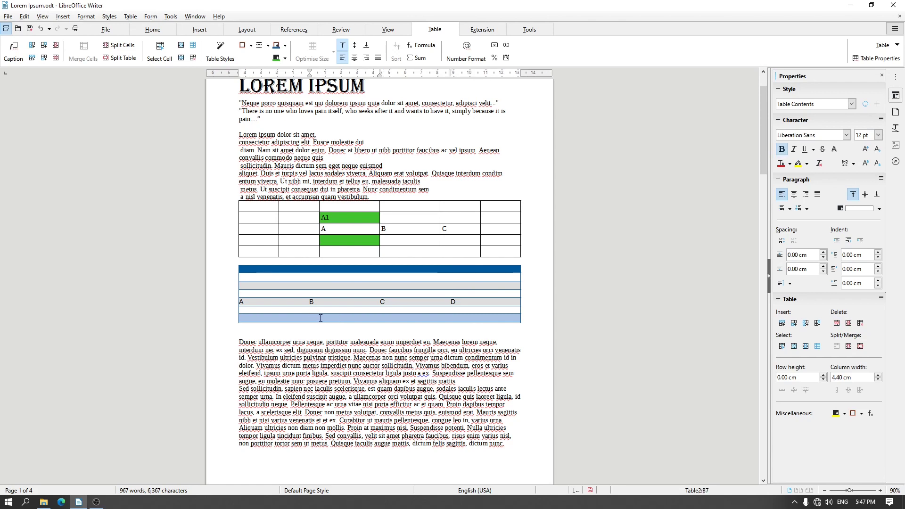
left_click(837, 323)
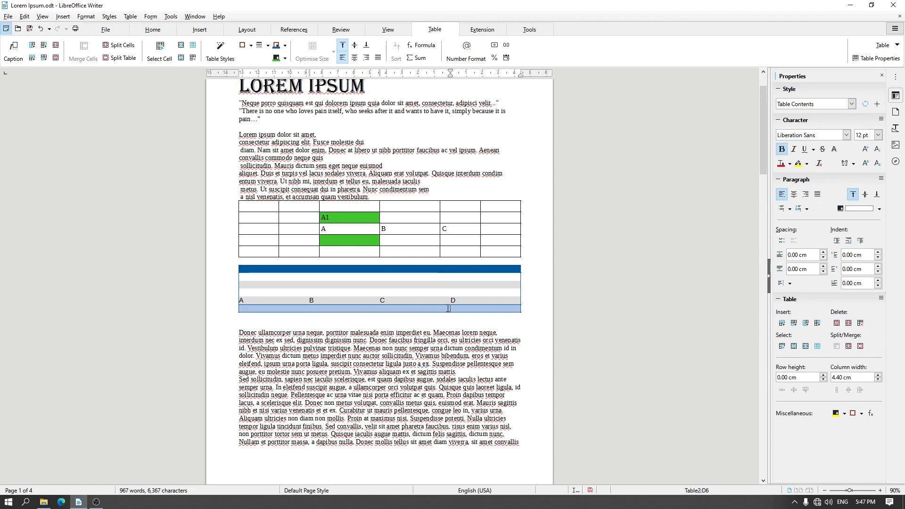
left_click_drag(421, 308, 284, 309)
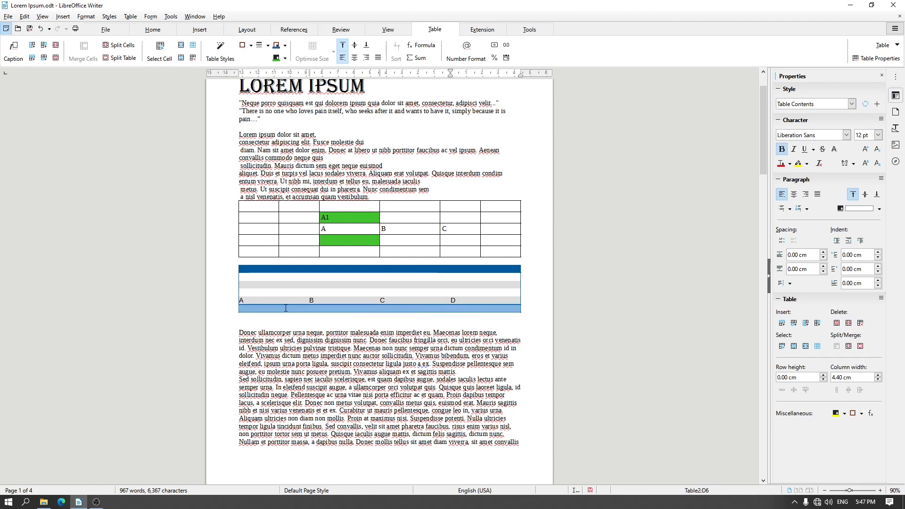
left_click(838, 325)
left_click(838, 325)
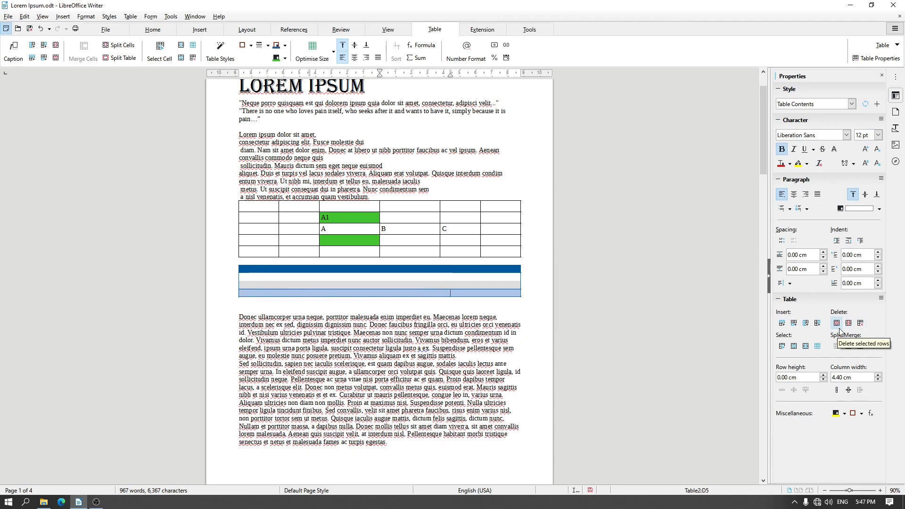
left_click(838, 324)
left_click(838, 324)
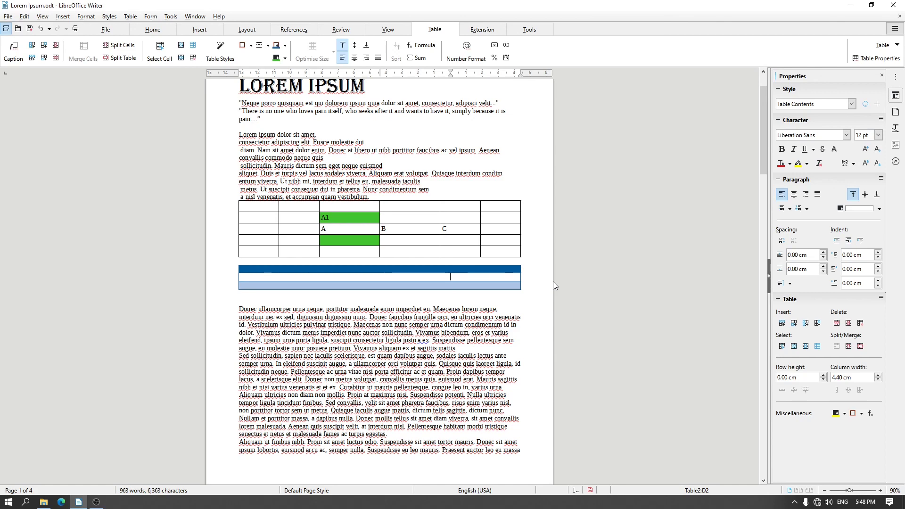
Delete the entire first table, the one with the green cells
left_click(491, 287)
left_click(418, 249)
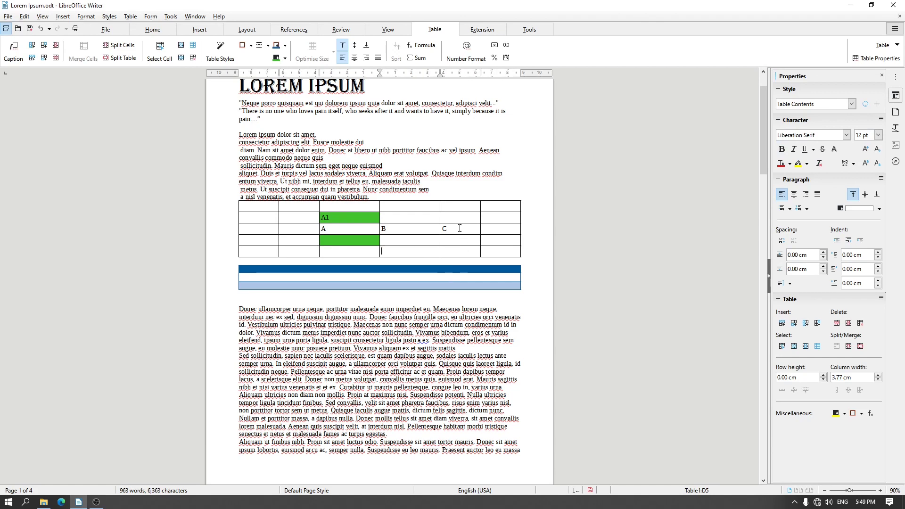
left_click(863, 323)
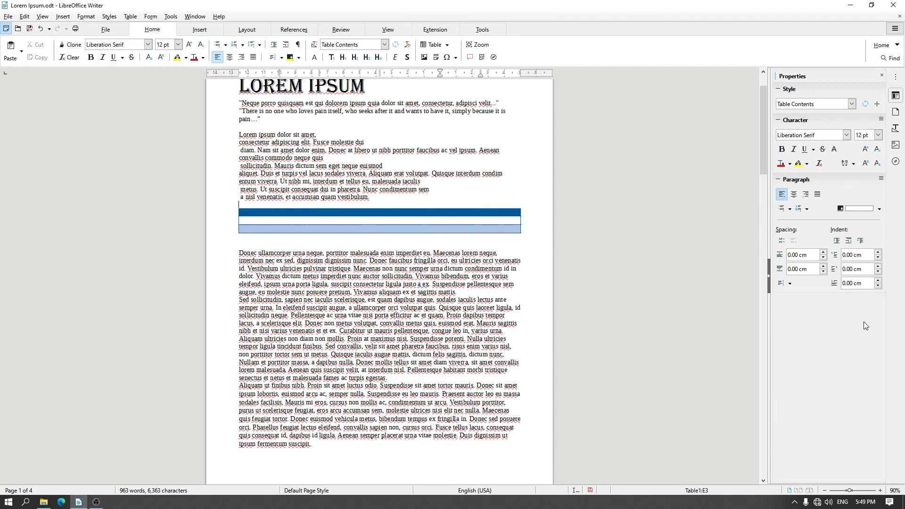